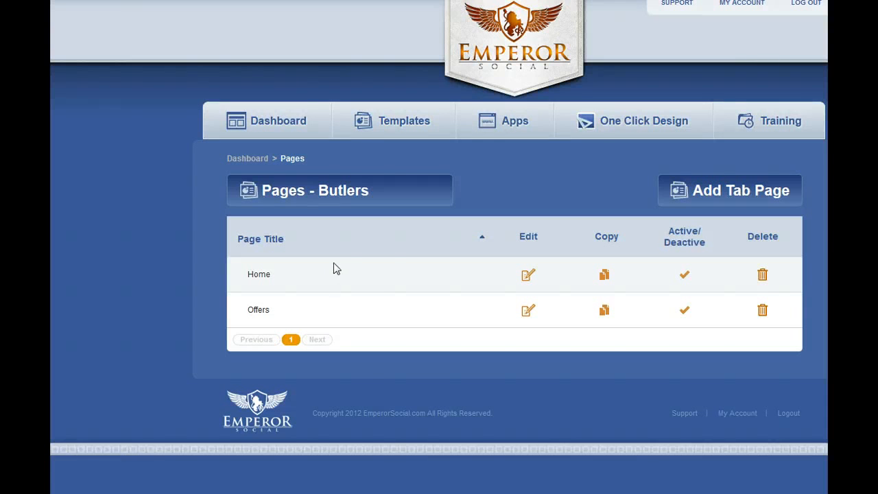
Open the Home page of the Butlers tab for editing.
left_click(370, 271)
left_click(377, 282)
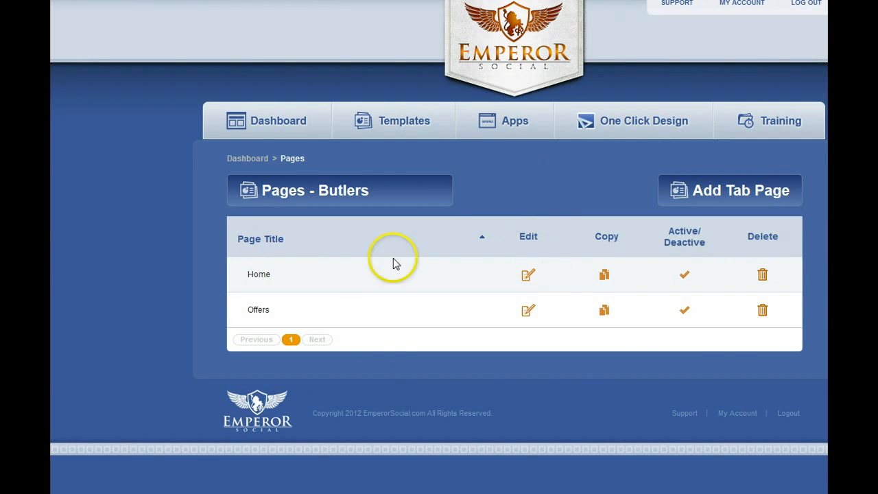
left_click(527, 276)
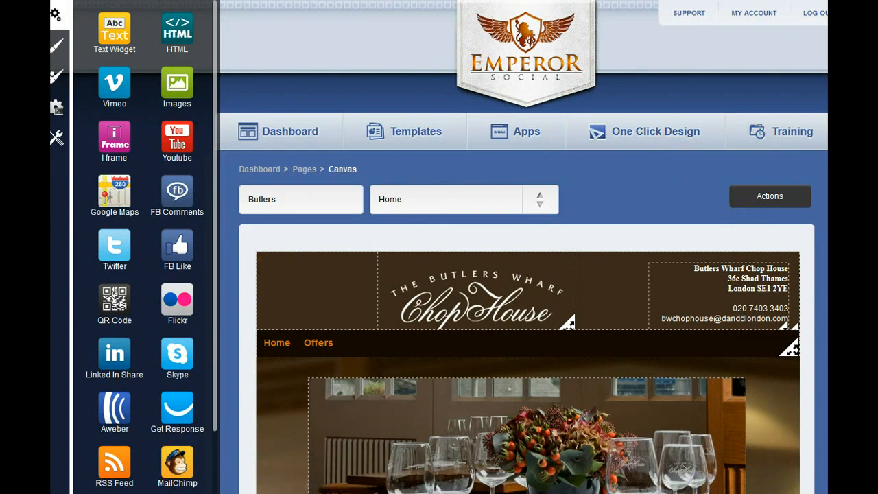
Examine the Home page layout, including the header, navigation bar, photo, map and opening times, and the available navigation widget.
scroll(527, 309, "down", 2)
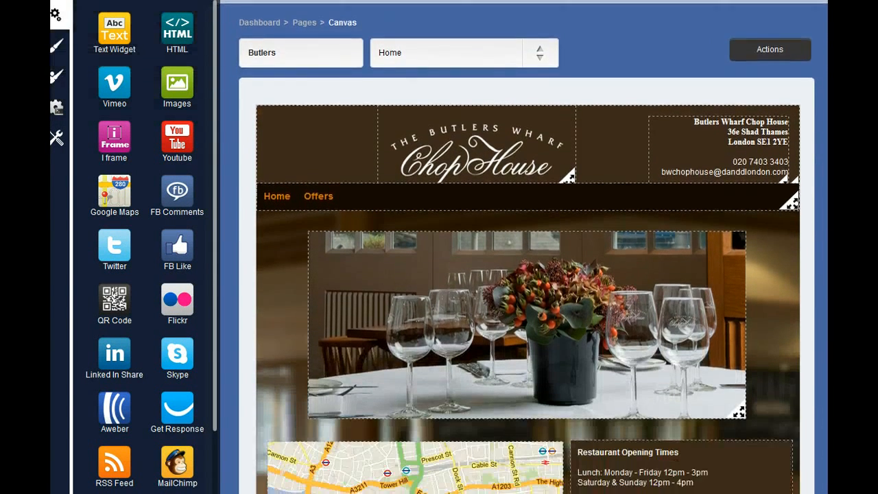
scroll(527, 309, "down", 1)
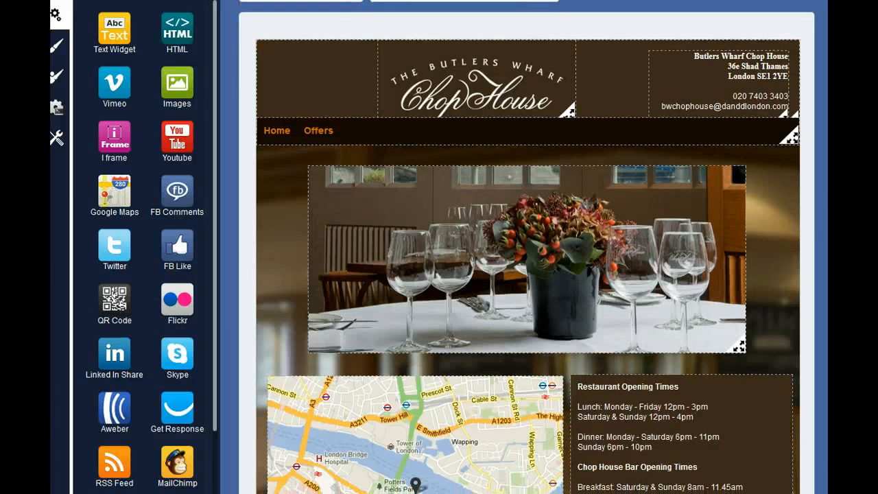
scroll(339, 55, "down", 1)
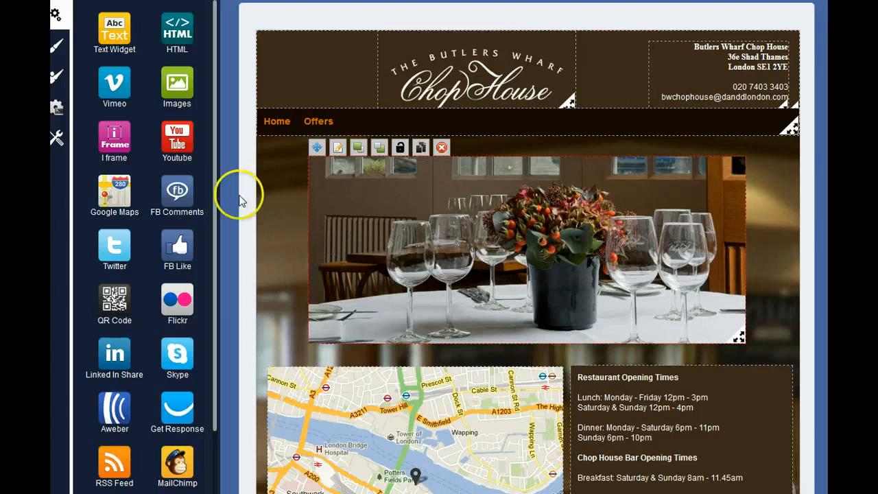
scroll(623, 190, "down", 1)
scroll(666, 126, "up", 1)
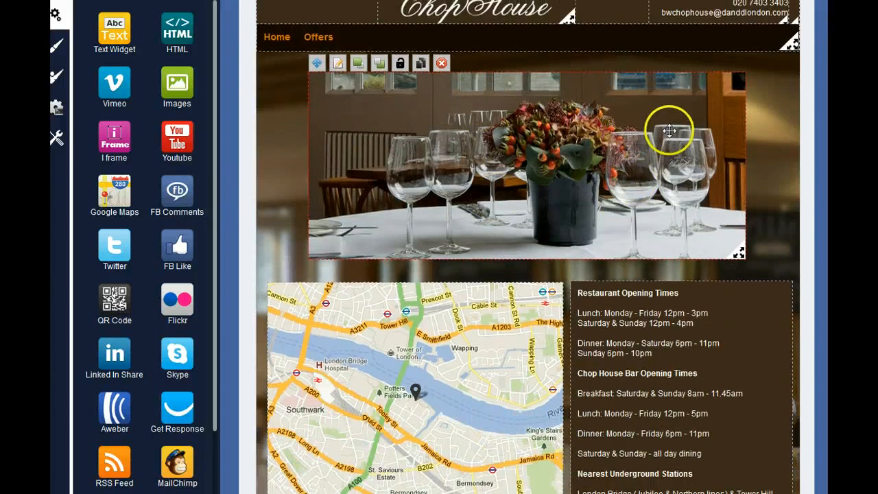
scroll(608, 203, "down", 2)
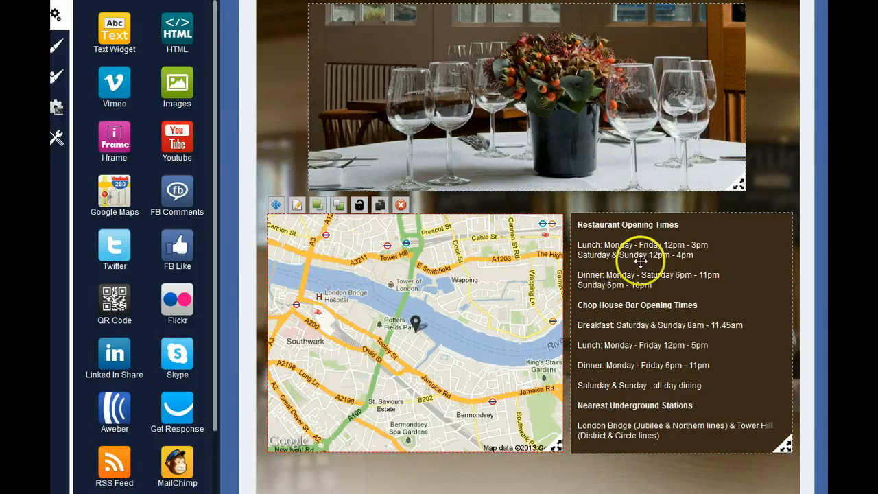
scroll(642, 364, "down", 2)
scroll(604, 398, "up", 4)
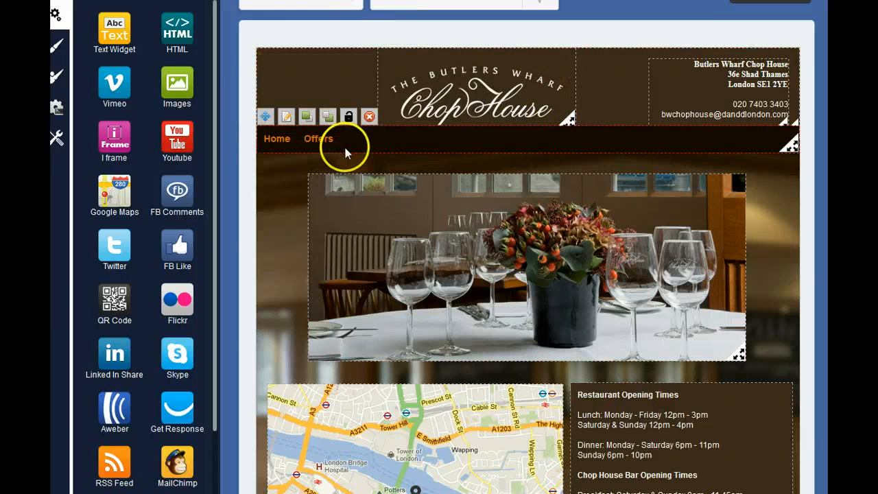
scroll(165, 187, "down", 2)
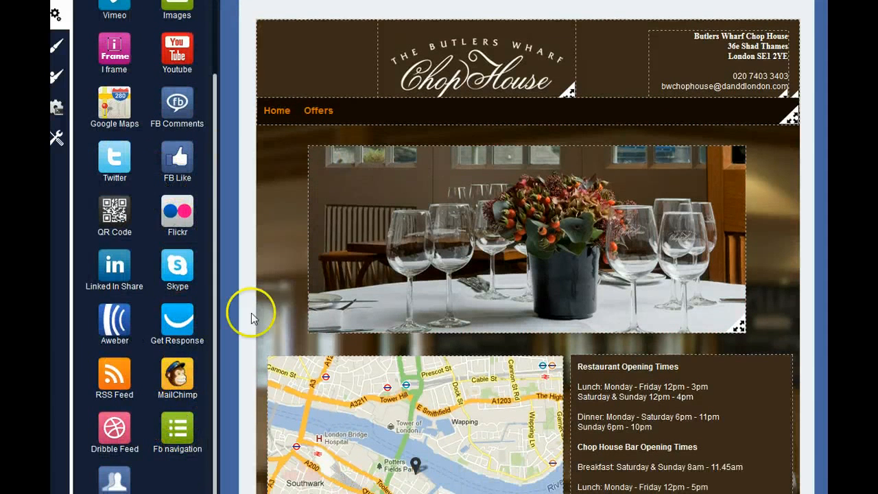
Open the Home page's navigation bar for editing and check its number of tab pages.
scroll(439, 178, "up", 3)
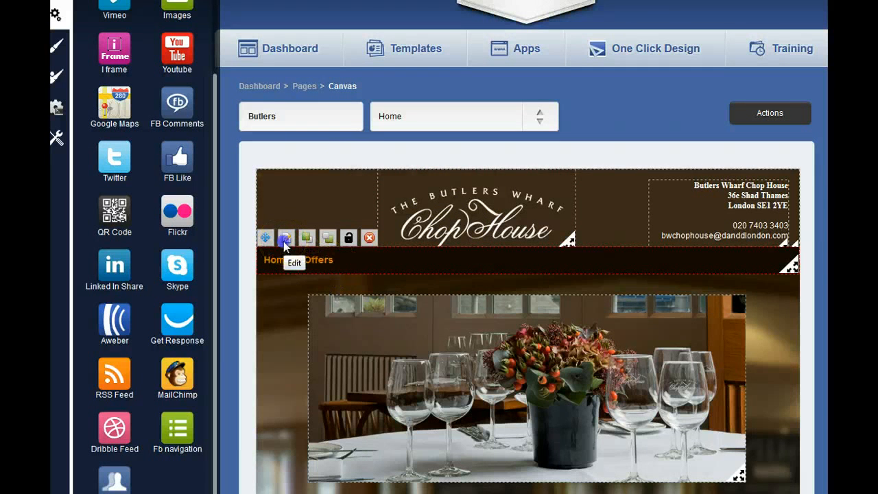
left_click(287, 240)
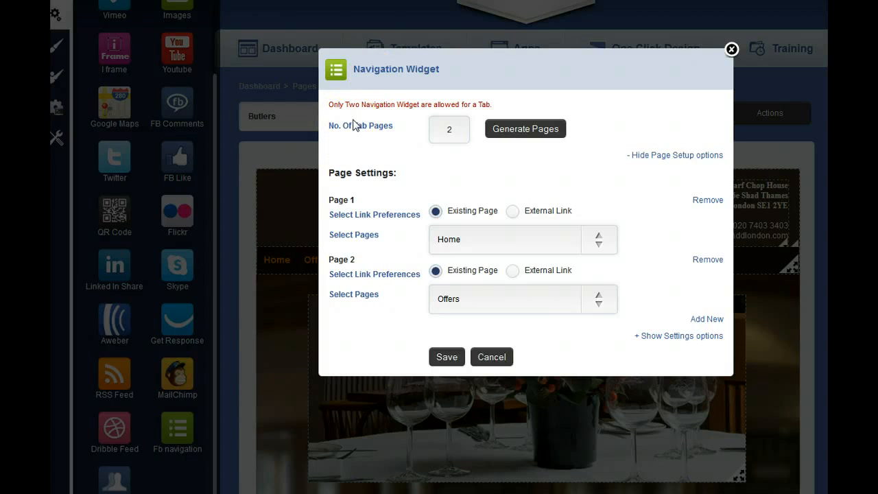
left_click(456, 127)
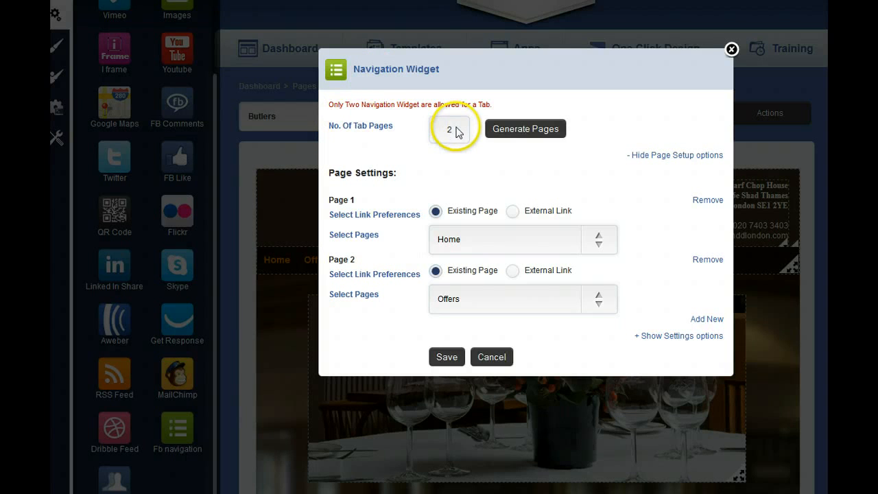
left_click(459, 130)
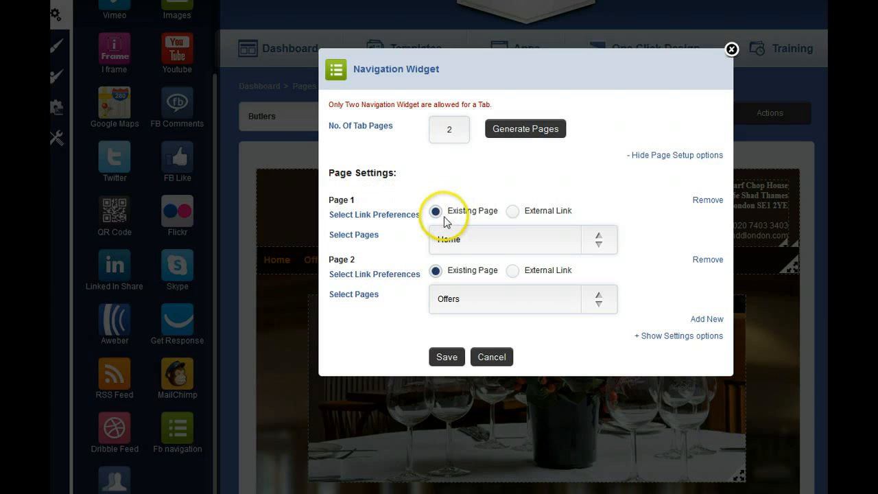
Try the external link option for Page 1 and return it to the existing Home page.
left_click(603, 241)
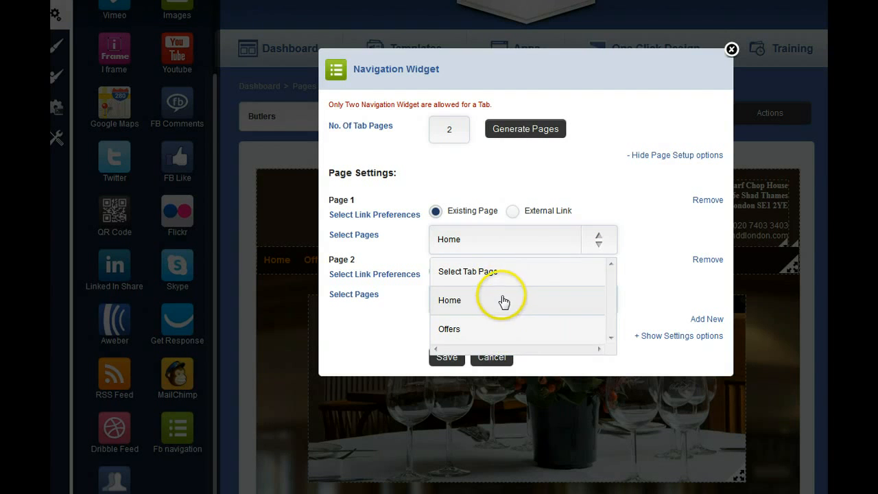
left_click(517, 177)
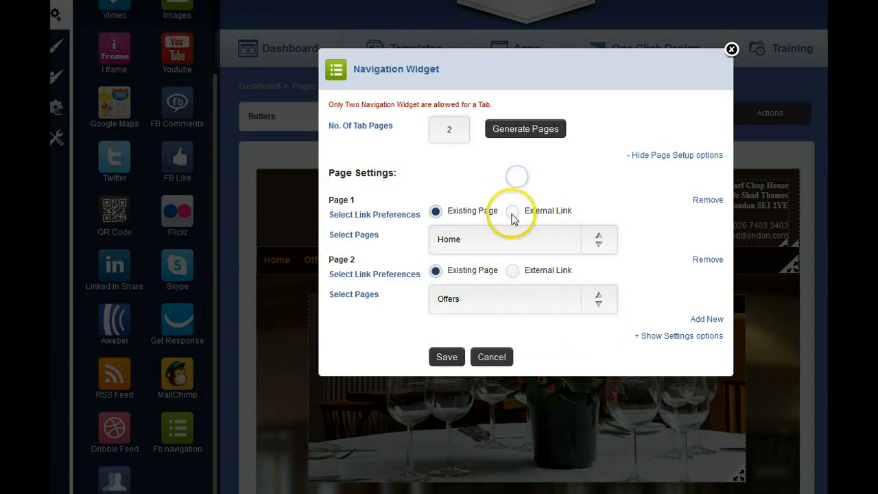
left_click(513, 211)
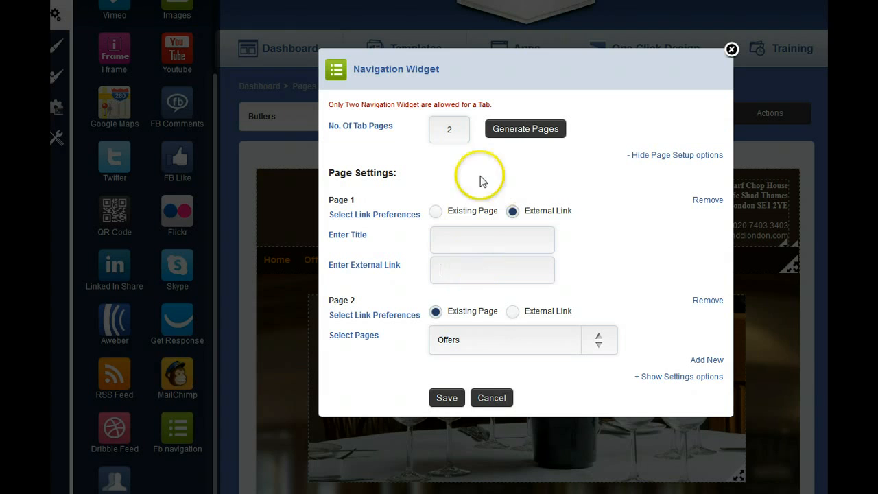
left_click(437, 211)
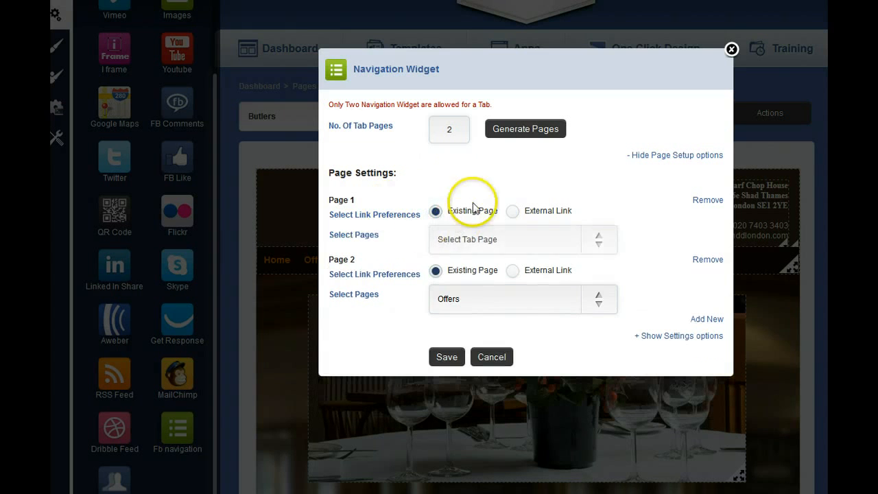
left_click(525, 235)
left_click(471, 299)
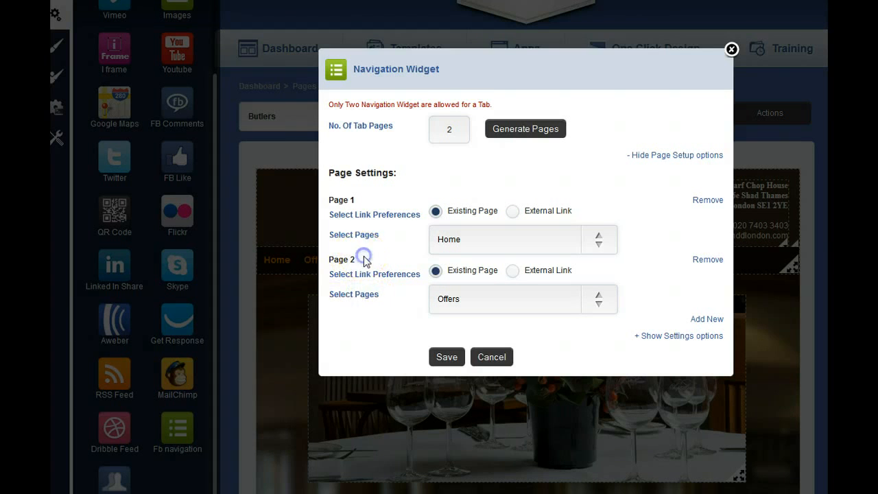
Show the navigation widget's appearance settings and inspect the alignment choices and the font color picker.
scroll(412, 254, "down", 1)
left_click(668, 271)
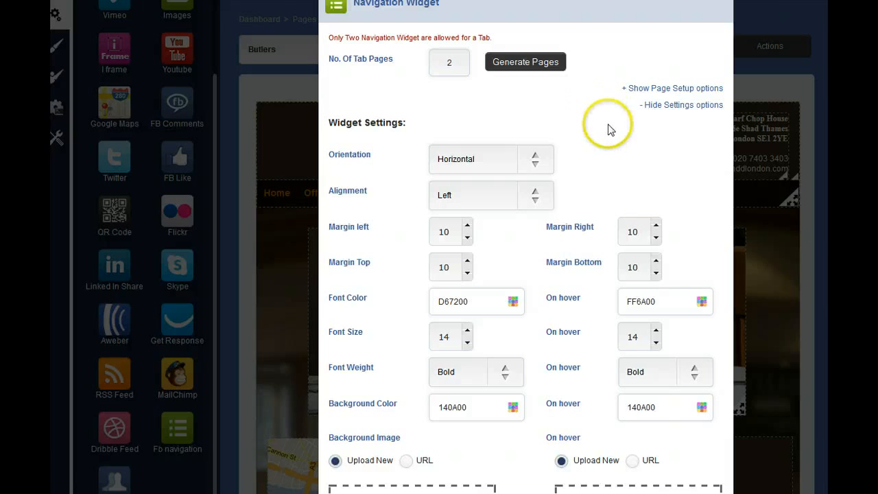
scroll(594, 132, "down", 1)
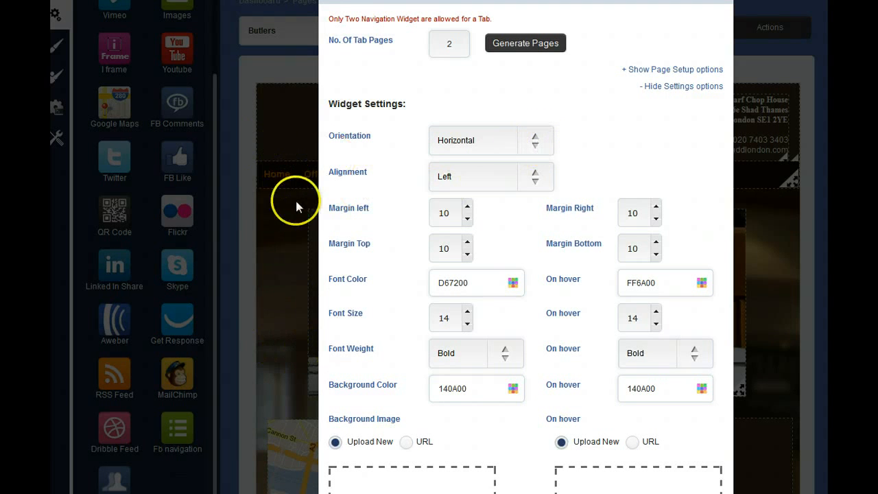
left_click(535, 177)
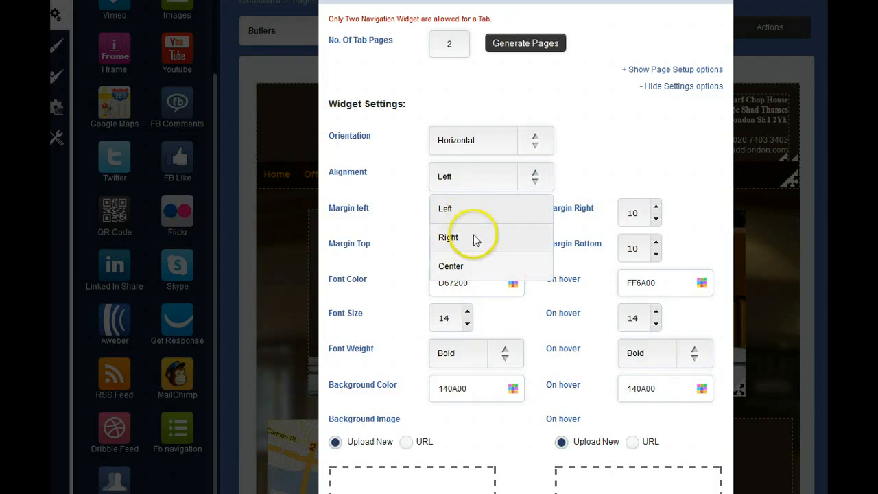
left_click(595, 160)
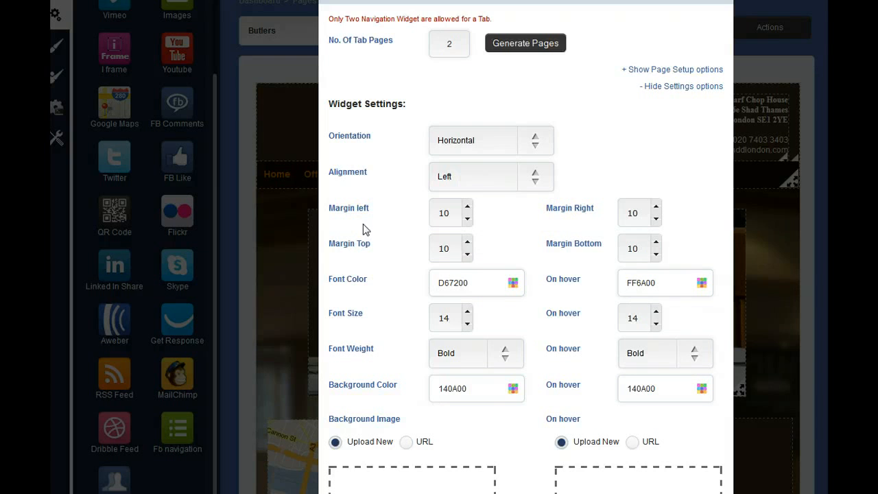
scroll(363, 226, "down", 1)
left_click(474, 247)
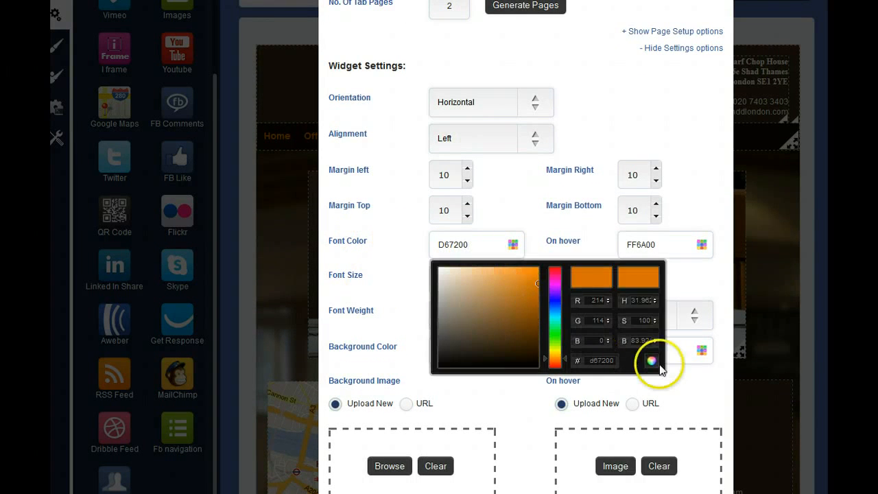
left_click(381, 237)
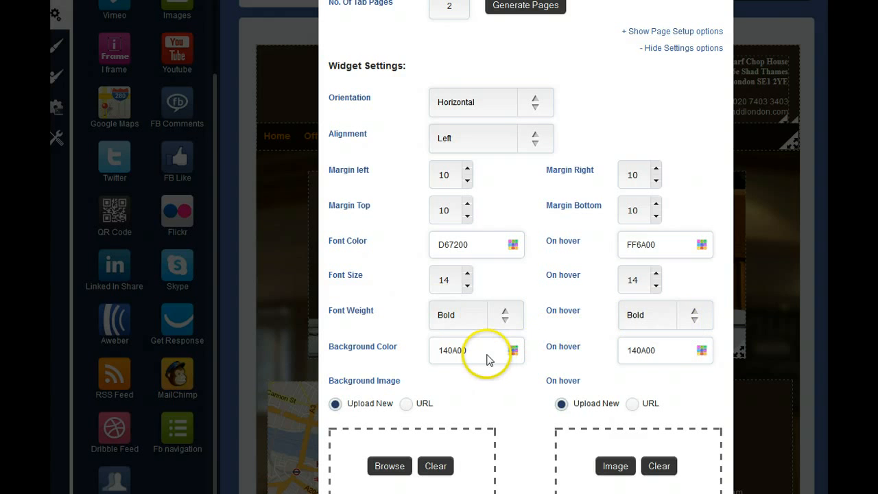
Review the hover and background settings, look at the background image upload, and close the navigation widget without saving.
scroll(480, 346, "down", 2)
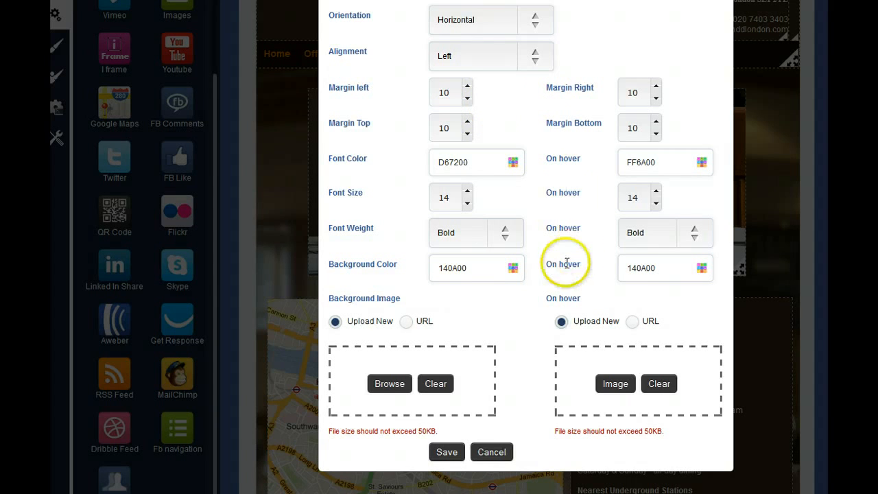
scroll(555, 212, "down", 1)
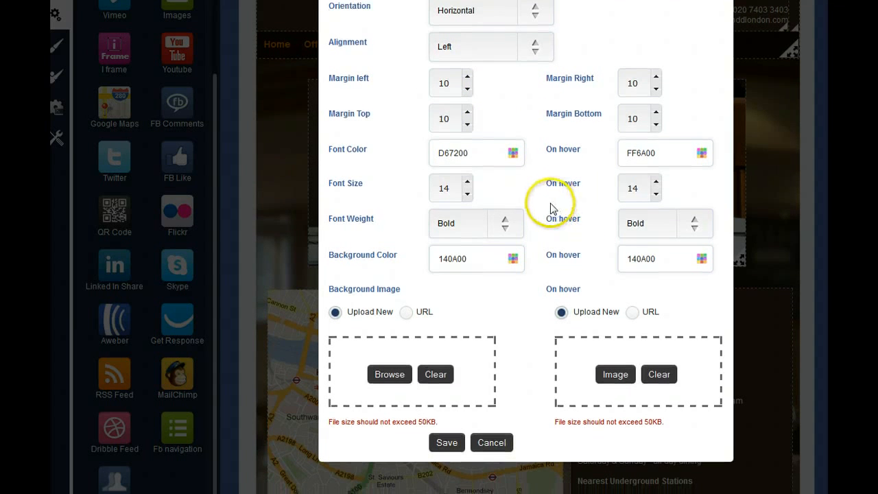
scroll(541, 214, "down", 2)
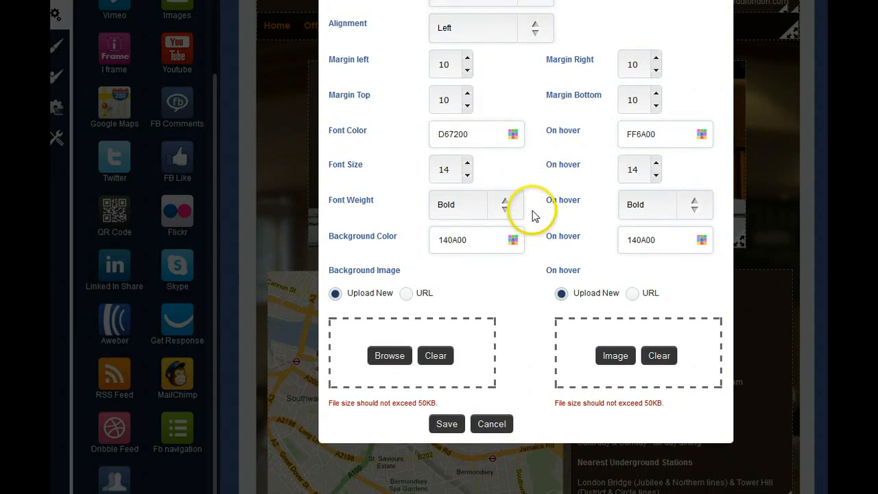
scroll(533, 233, "down", 6)
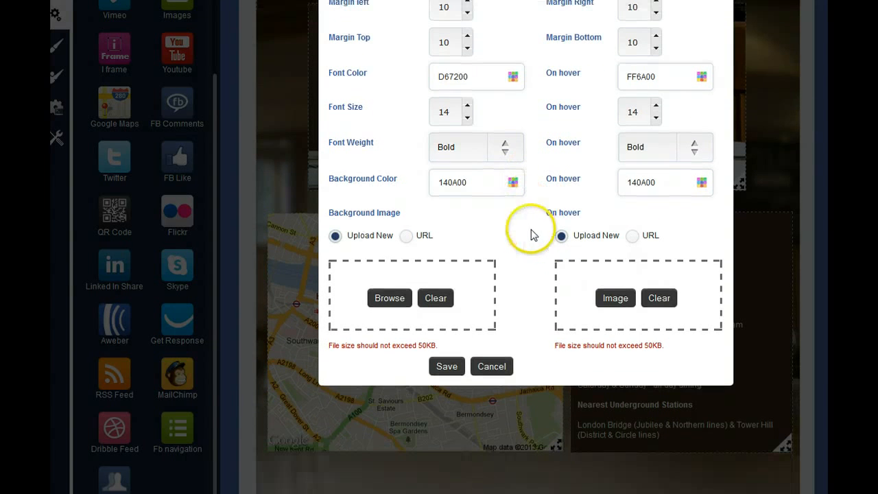
left_click(390, 298)
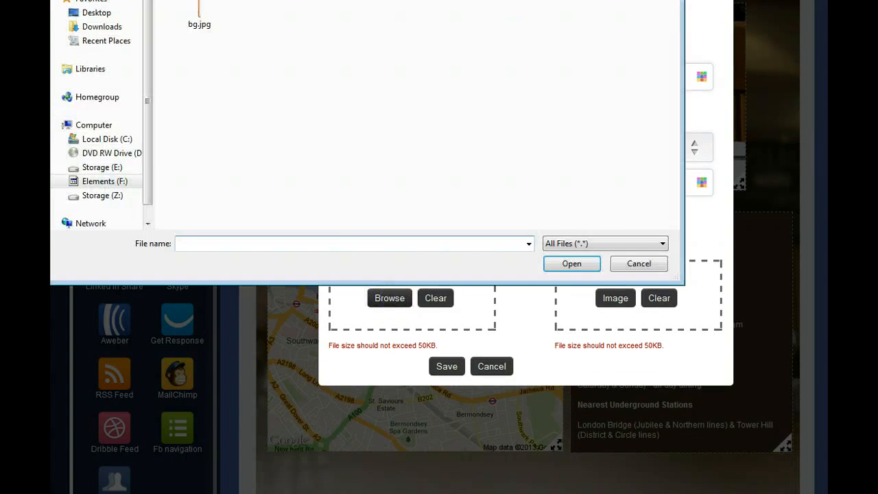
left_click(667, 1)
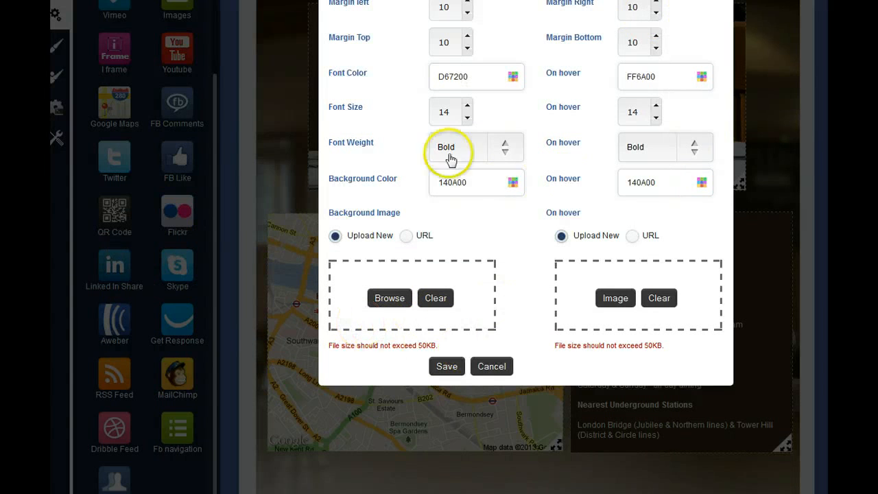
left_click(479, 368)
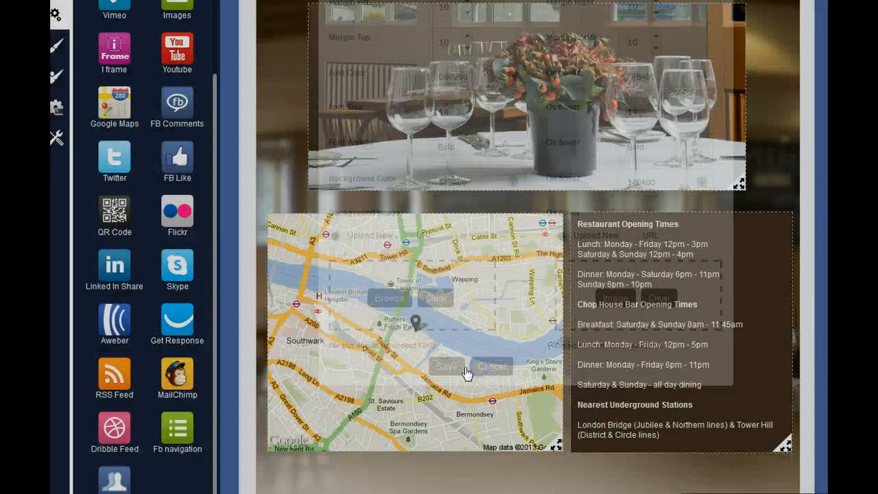
Switch the canvas to the Offers page and review its content down to the set dinner offer text.
scroll(712, 341, "up", 5)
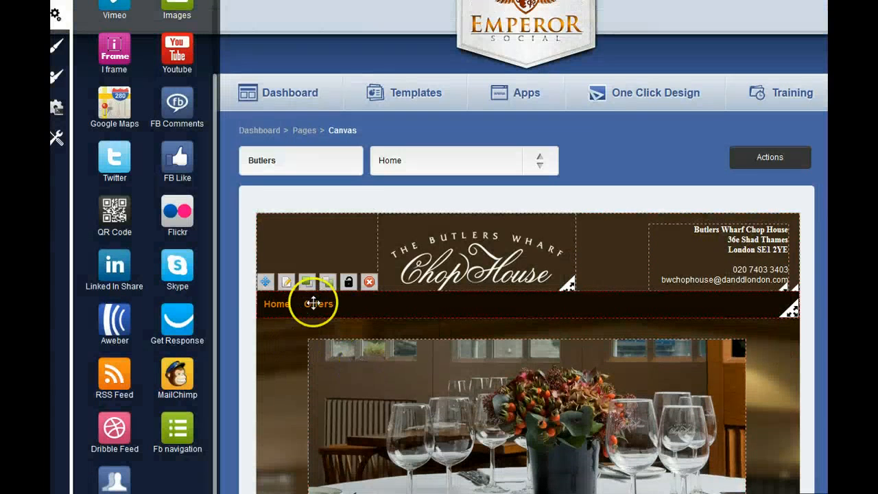
left_click(543, 161)
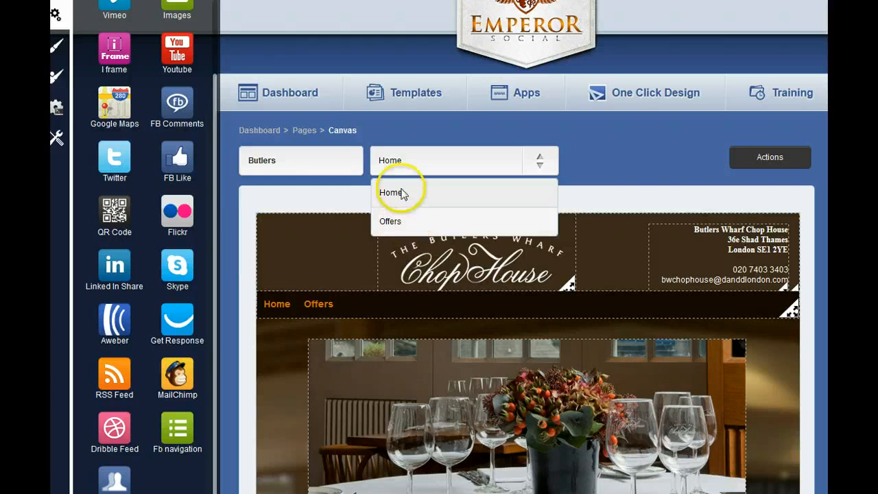
left_click(392, 223)
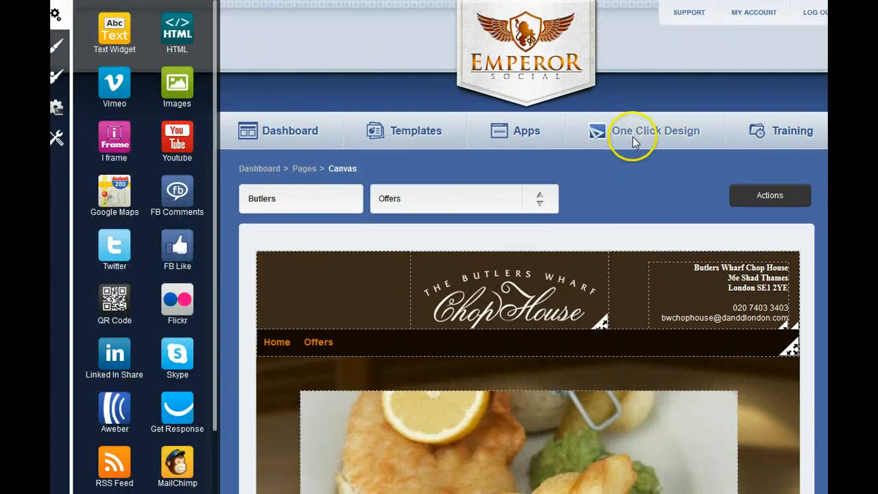
scroll(631, 144, "down", 5)
scroll(402, 247, "down", 7)
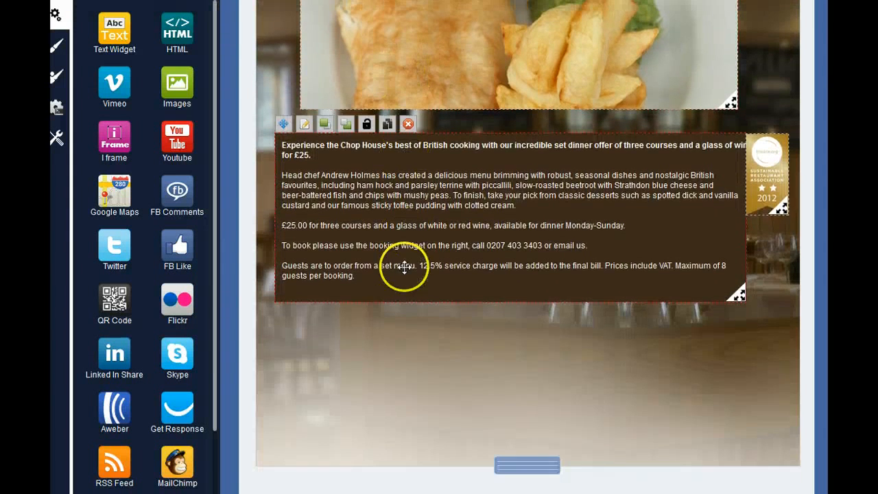
Move the 2012 award badge onto the food photo's upper-left corner and shift the set dinner offer text slightly right.
scroll(624, 242, "up", 1)
scroll(625, 242, "up", 3)
left_click_drag(769, 297, 342, 86)
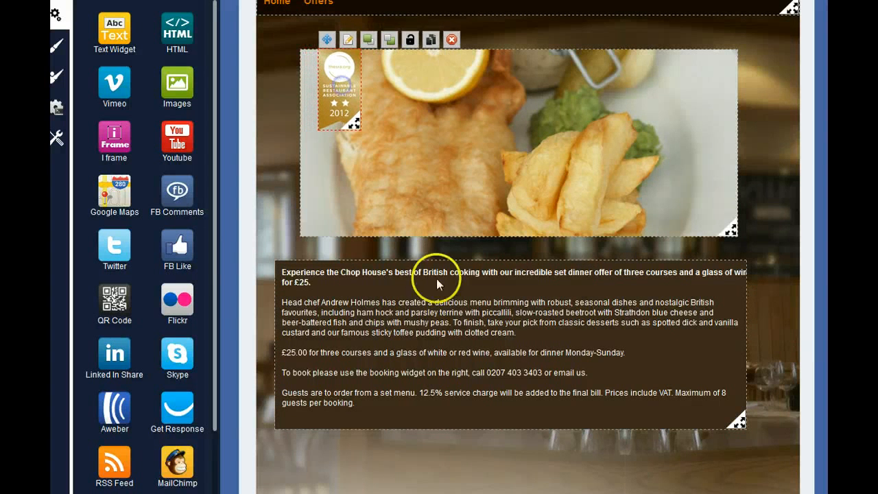
left_click(444, 302)
left_click_drag(419, 317, 434, 315)
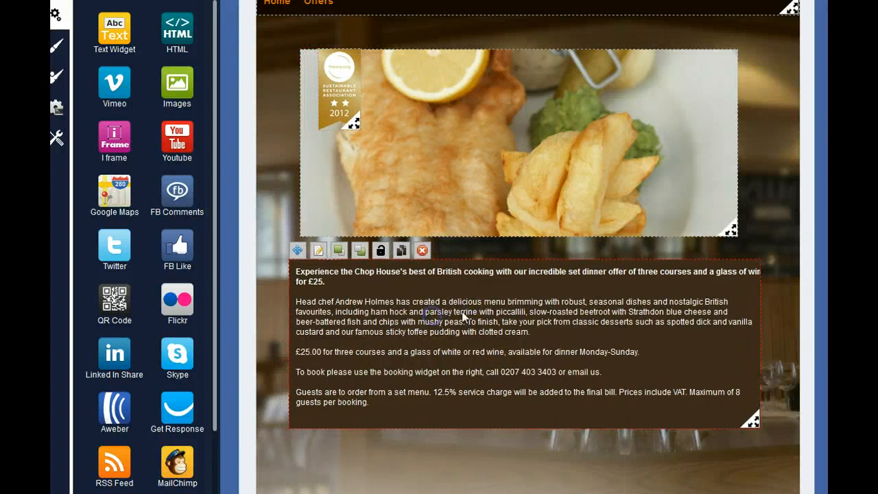
Review the rearranged Offers page from the header down to the set dinner offer text.
scroll(707, 241, "up", 3)
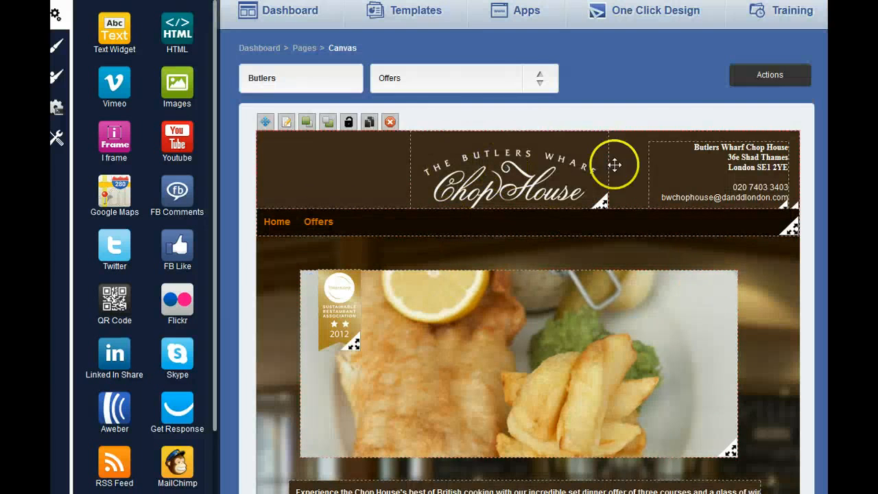
scroll(731, 451, "down", 3)
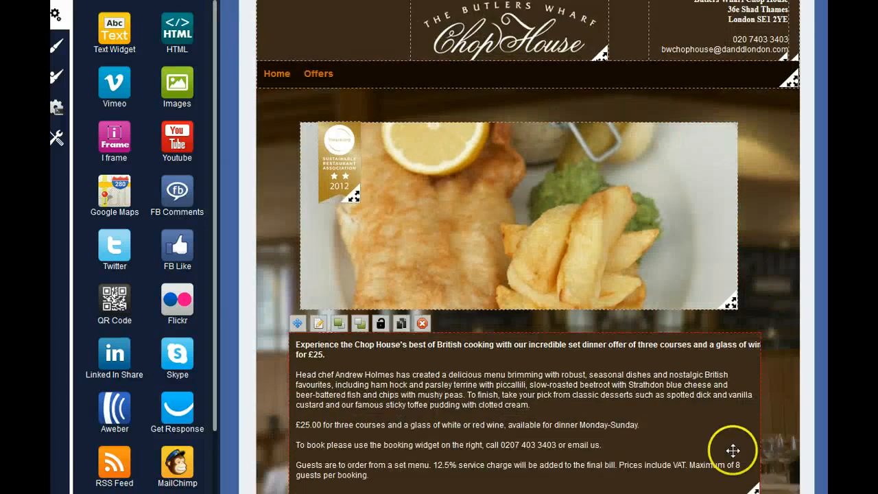
scroll(355, 138, "up", 2)
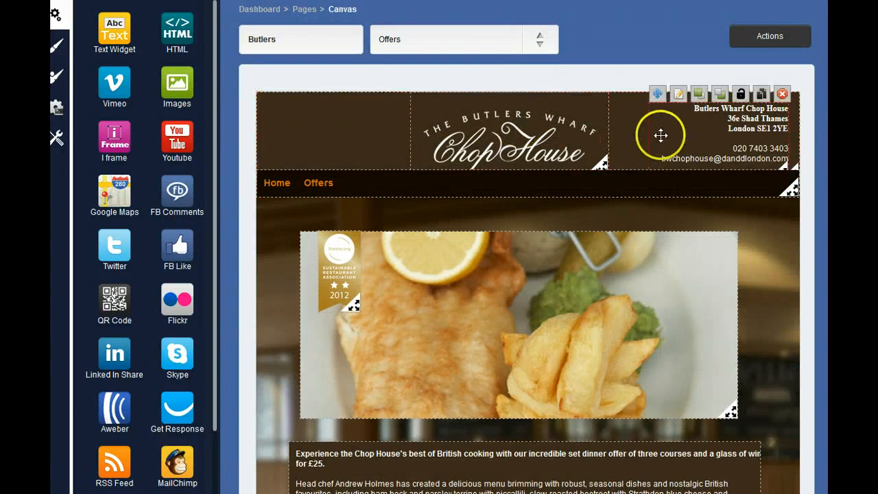
scroll(767, 206, "down", 3)
scroll(773, 218, "up", 5)
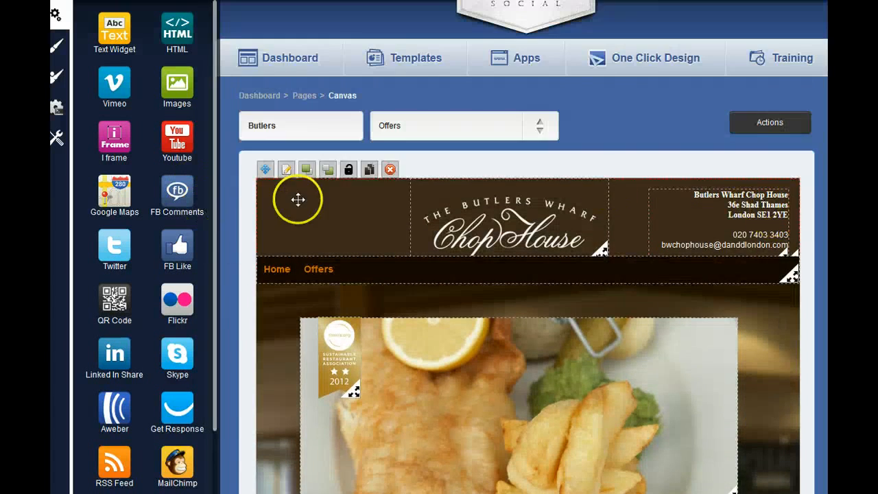
Review the Offers page navigation widget's page links and appearance settings, and close it without saving.
scroll(298, 198, "down", 2)
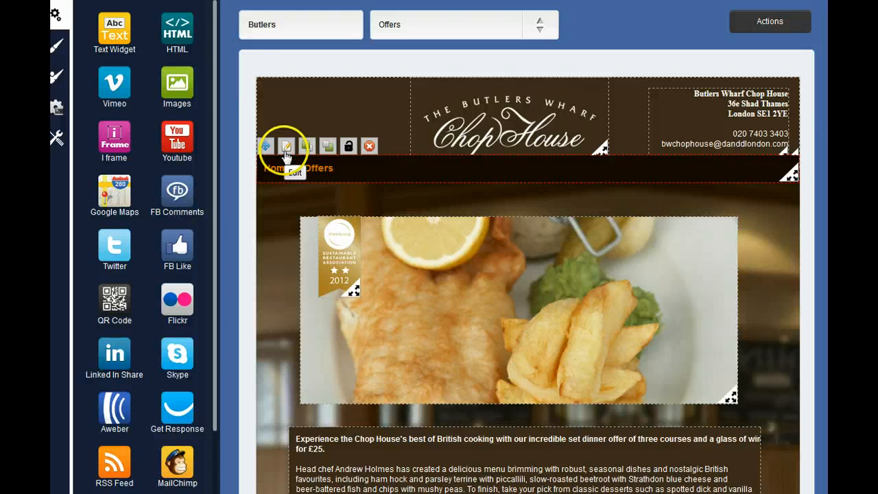
left_click(285, 149)
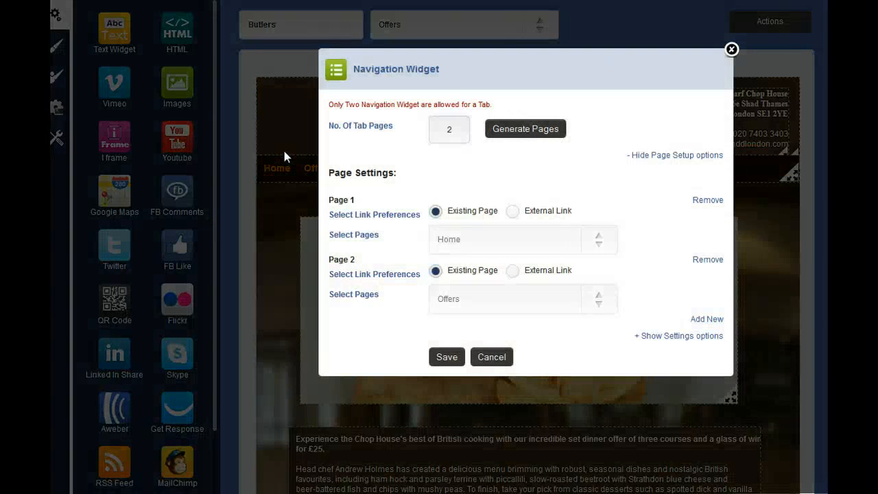
left_click(664, 337)
scroll(633, 181, "down", 3)
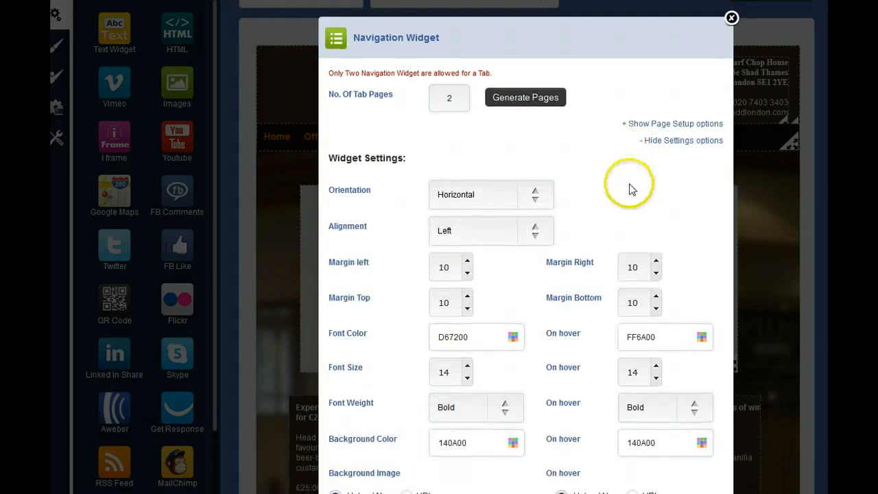
scroll(583, 213, "down", 3)
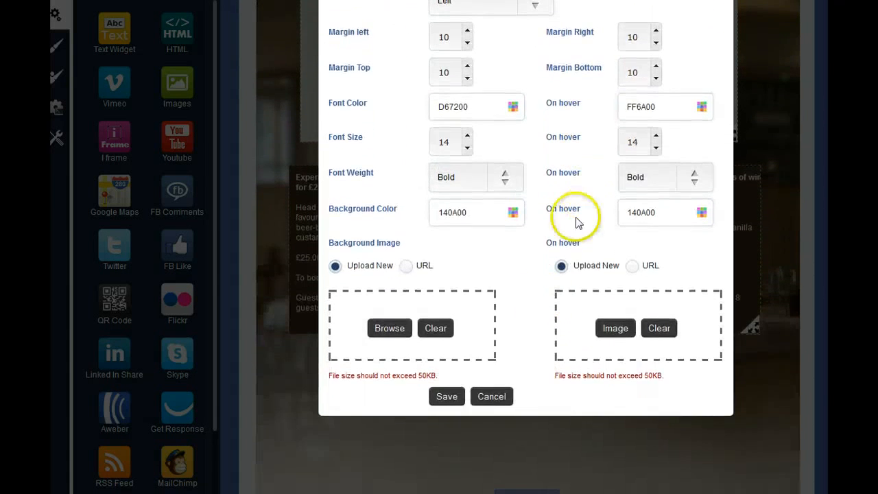
left_click(504, 396)
Save the Offers page changes and switch to the live Butlers tab on the Win a Holiday Facebook page.
scroll(524, 220, "up", 4)
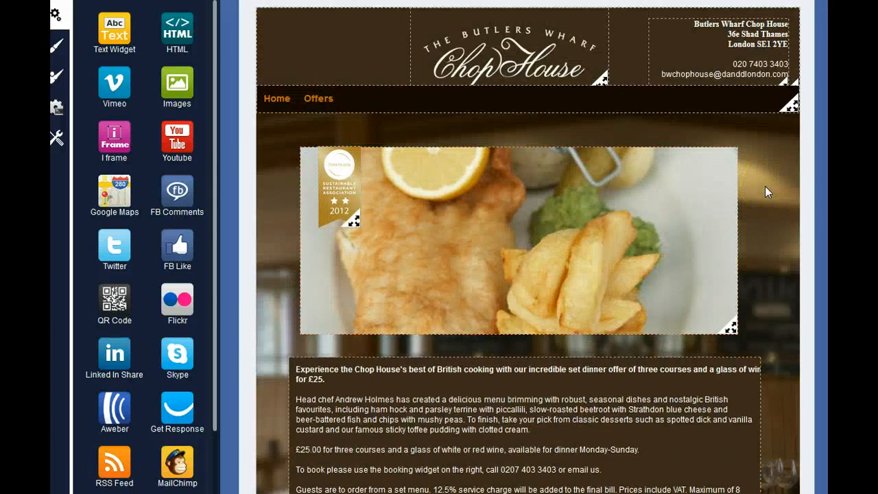
scroll(765, 186, "up", 3)
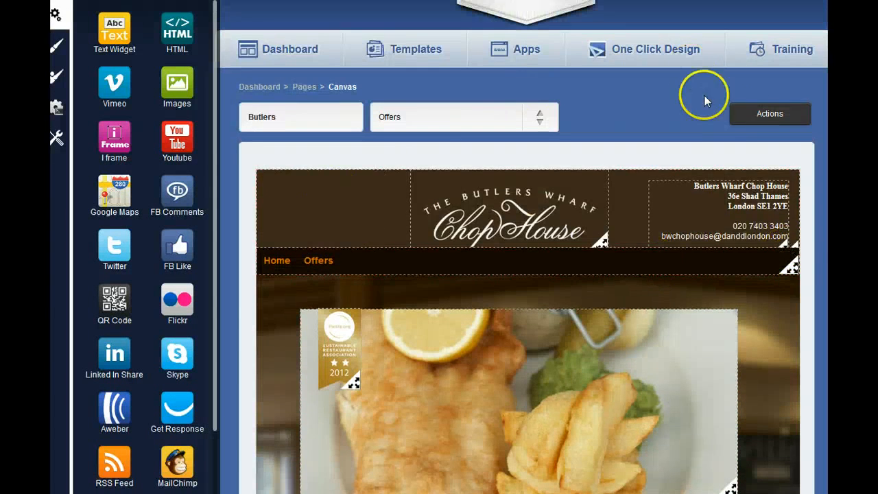
left_click(770, 113)
left_click(752, 138)
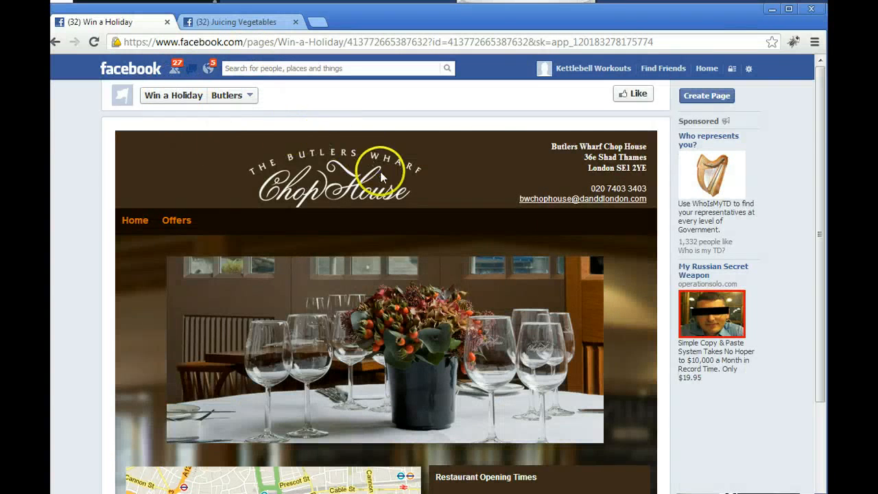
Review the live Home page from the header down to the map and the restaurant opening times.
scroll(374, 179, "down", 4)
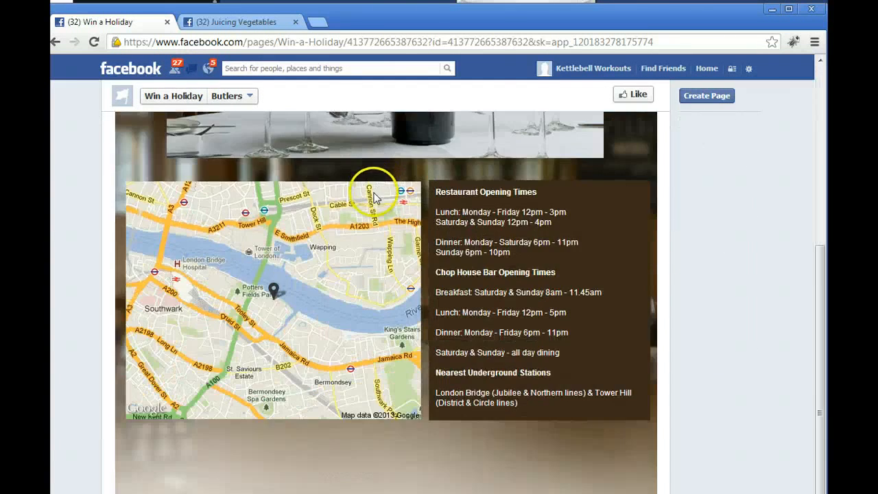
scroll(375, 200, "up", 4)
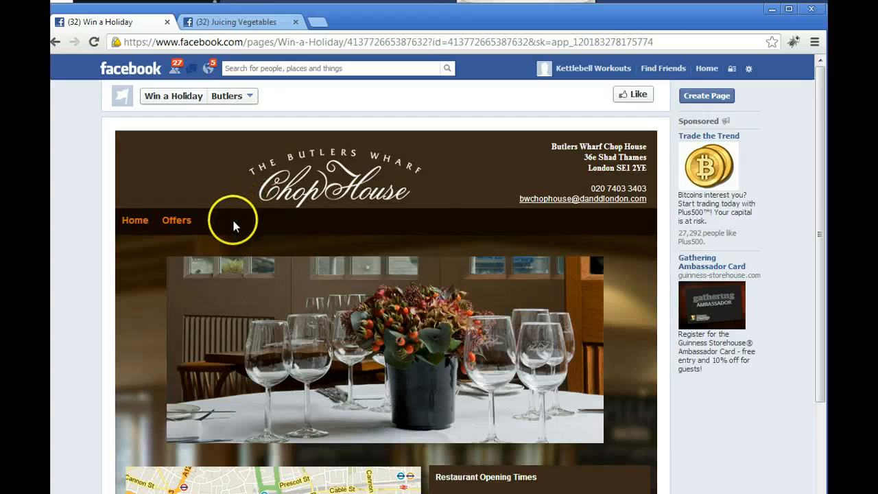
scroll(245, 215, "down", 2)
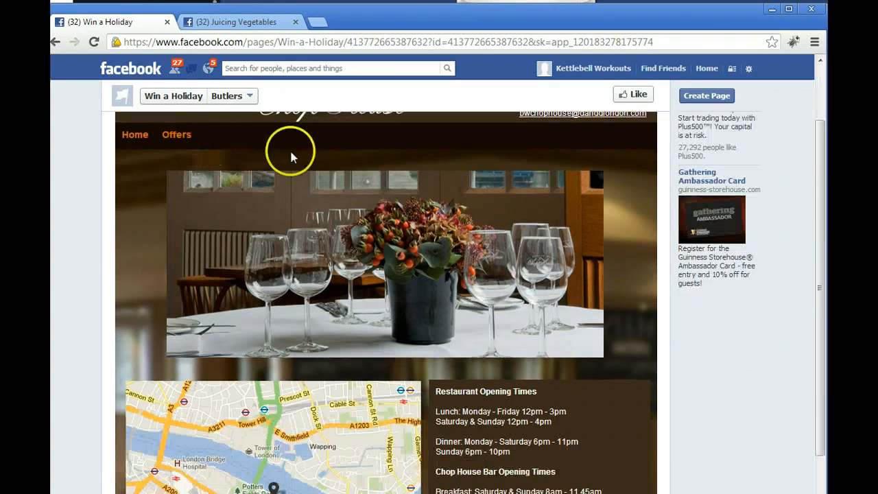
scroll(295, 158, "down", 2)
scroll(306, 171, "up", 4)
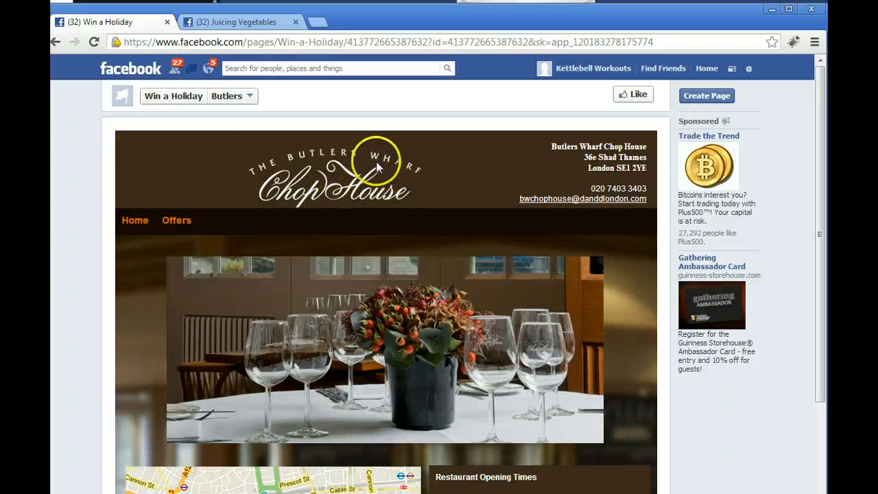
Test the live navigation bar by switching back and forth between the Offers and Home pages, ending on Home.
left_click(175, 221)
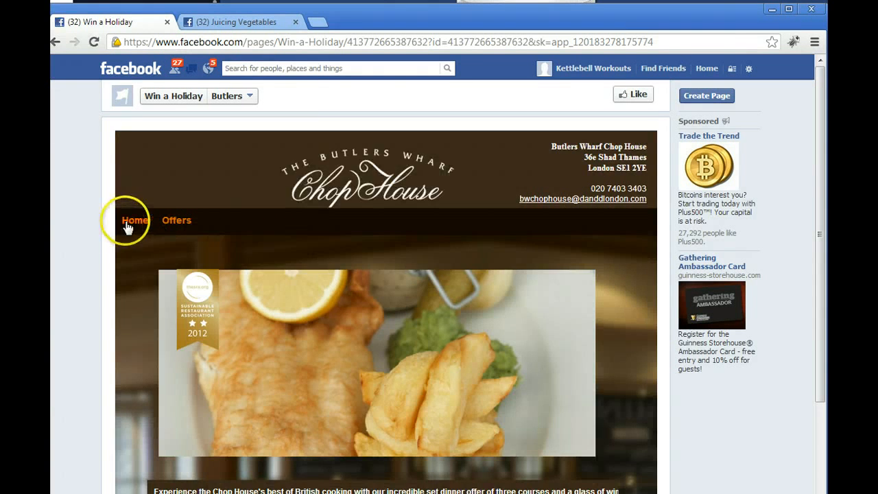
left_click(131, 222)
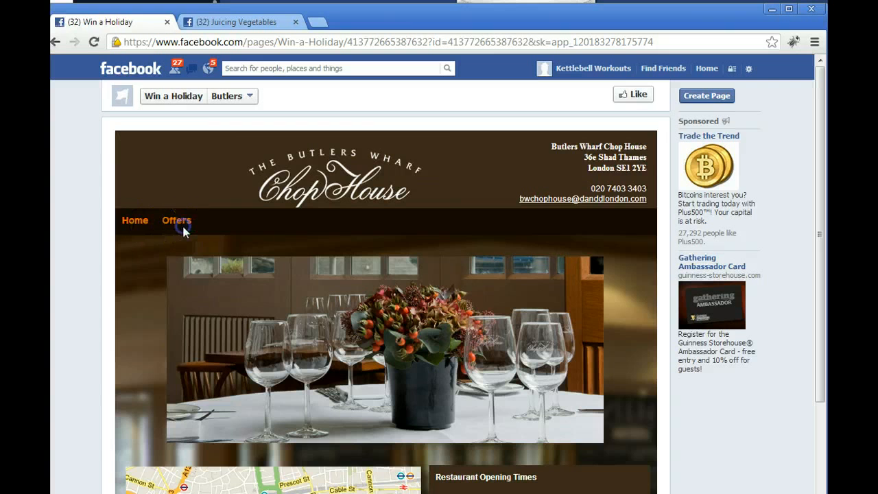
left_click(179, 222)
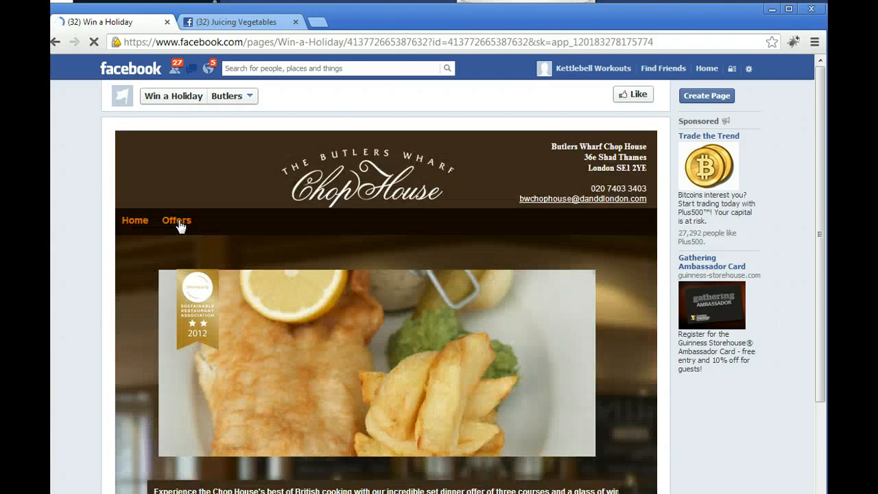
left_click(136, 222)
scroll(207, 214, "down", 3)
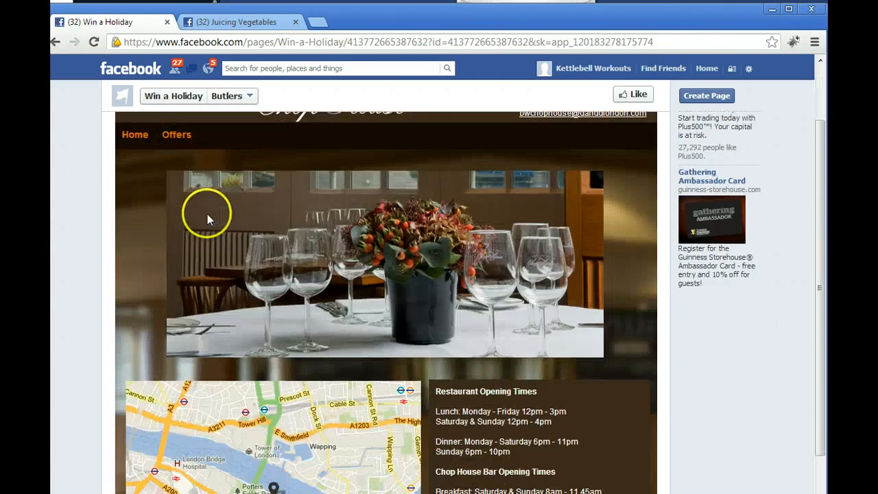
scroll(209, 218, "up", 3)
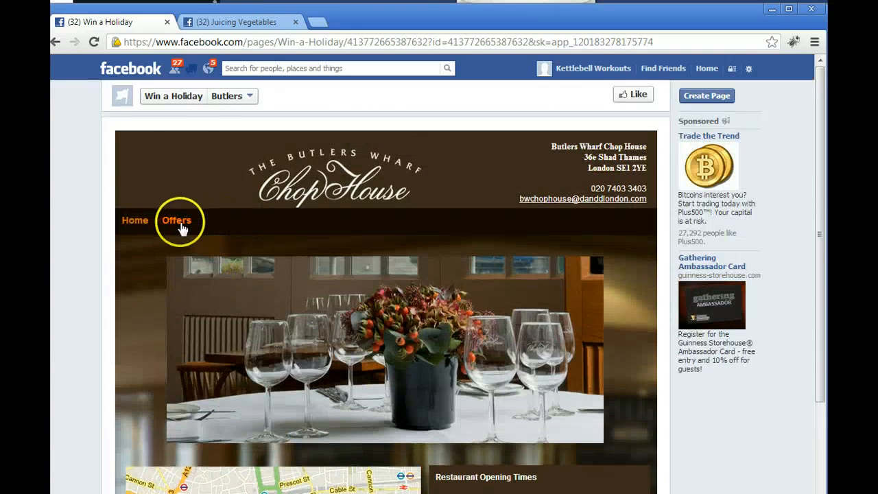
Show the live Offers page and review its food photo, award badge and set dinner offer text.
left_click(180, 223)
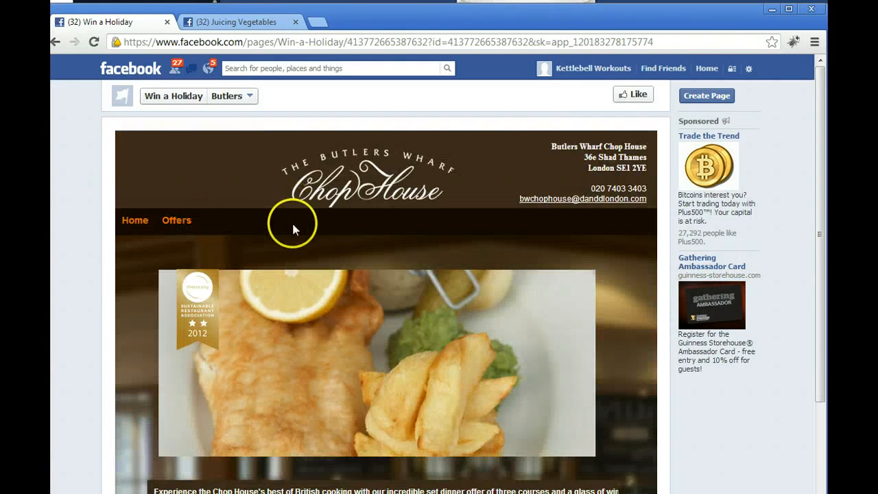
scroll(291, 223, "down", 1)
scroll(343, 225, "down", 4)
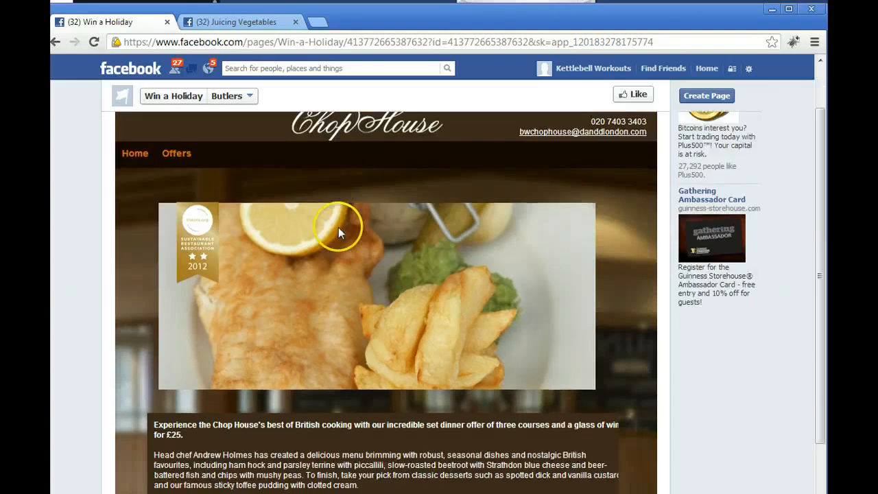
scroll(337, 227, "up", 5)
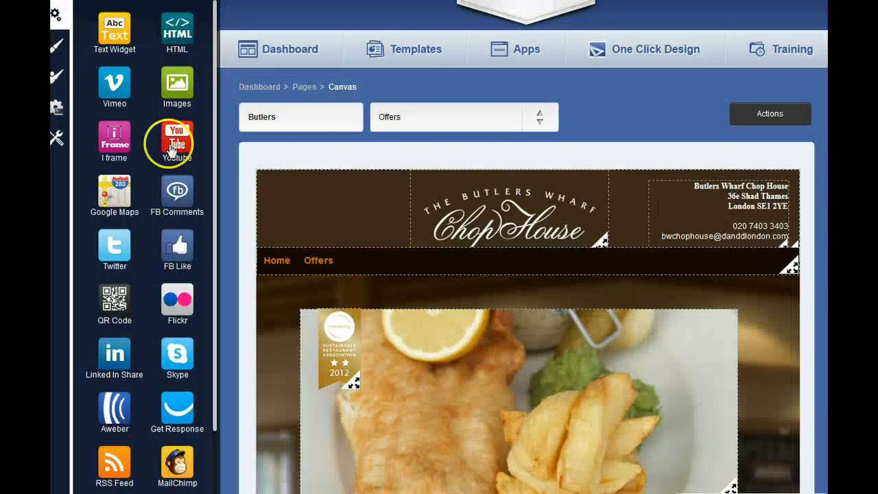
Back in the Emperor Social editor, locate the Fb navigation widget and review the Offers canvas down to the offer text.
scroll(195, 408, "down", 2)
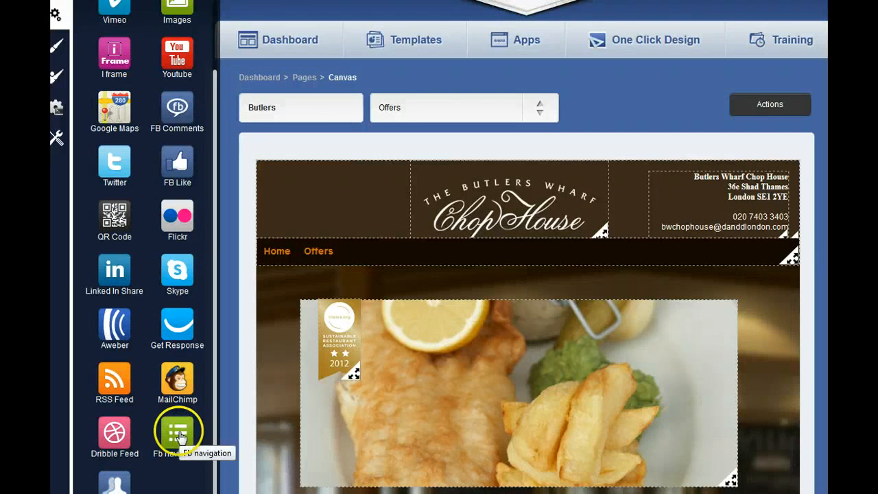
scroll(339, 259, "down", 2)
left_click_drag(342, 258, 349, 82)
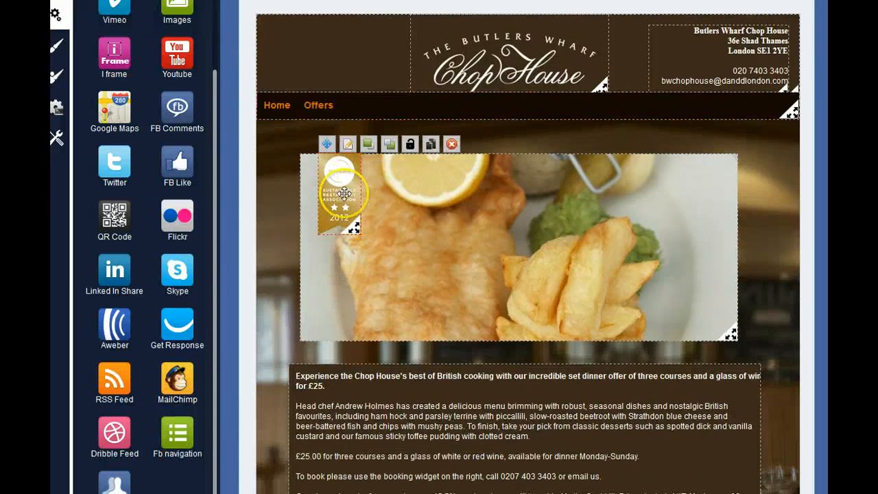
scroll(353, 227, "down", 3)
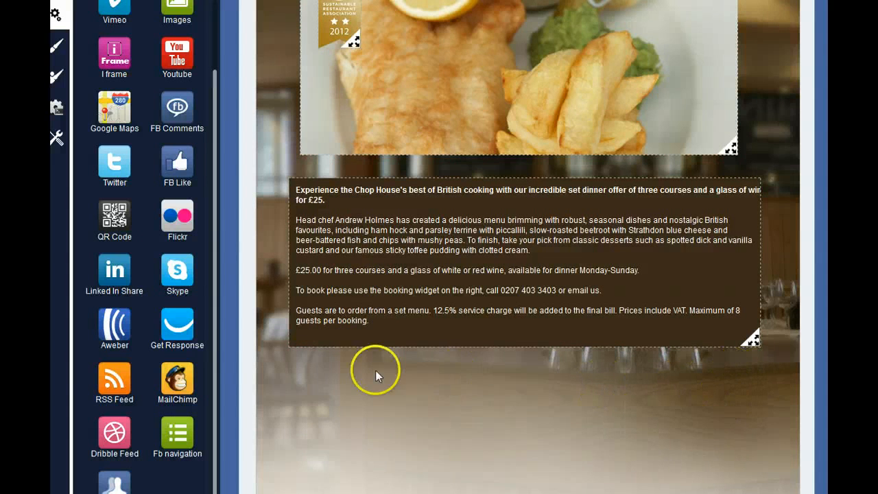
scroll(196, 378, "up", 2)
scroll(304, 349, "up", 6)
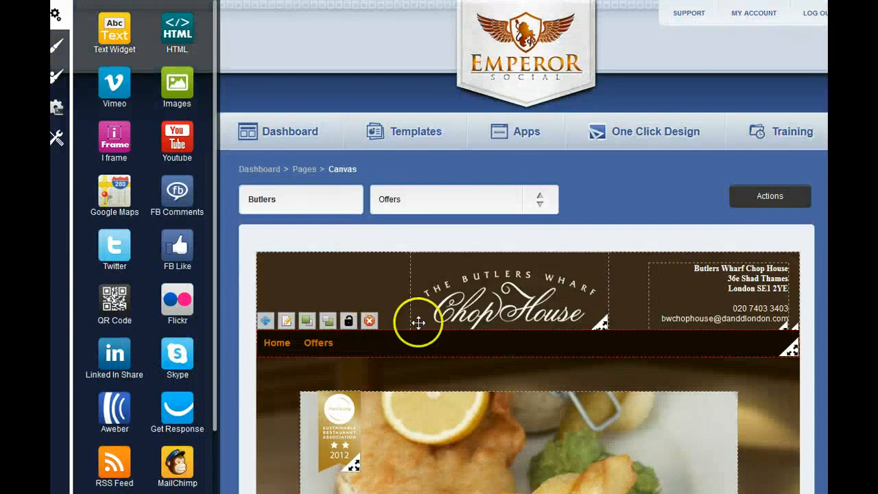